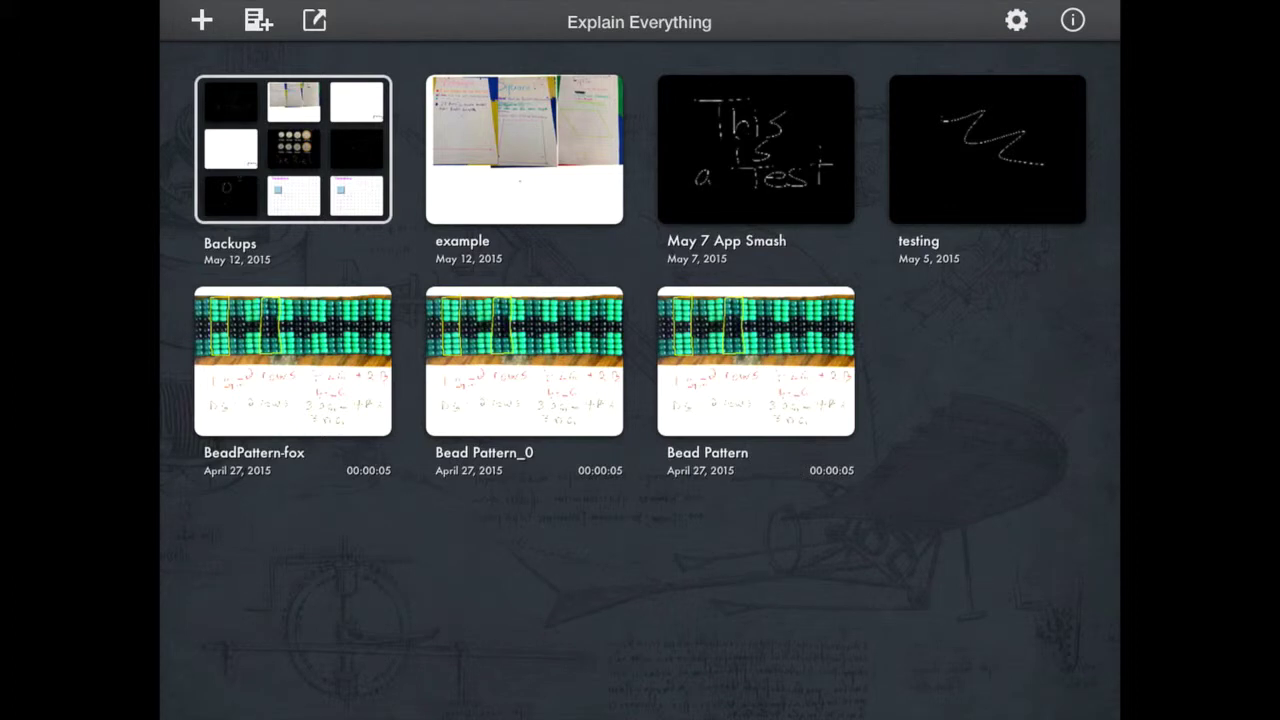
Switch on GDrive under Settings > Accounts to bring up the Google sign-in form
left_click(1016, 20)
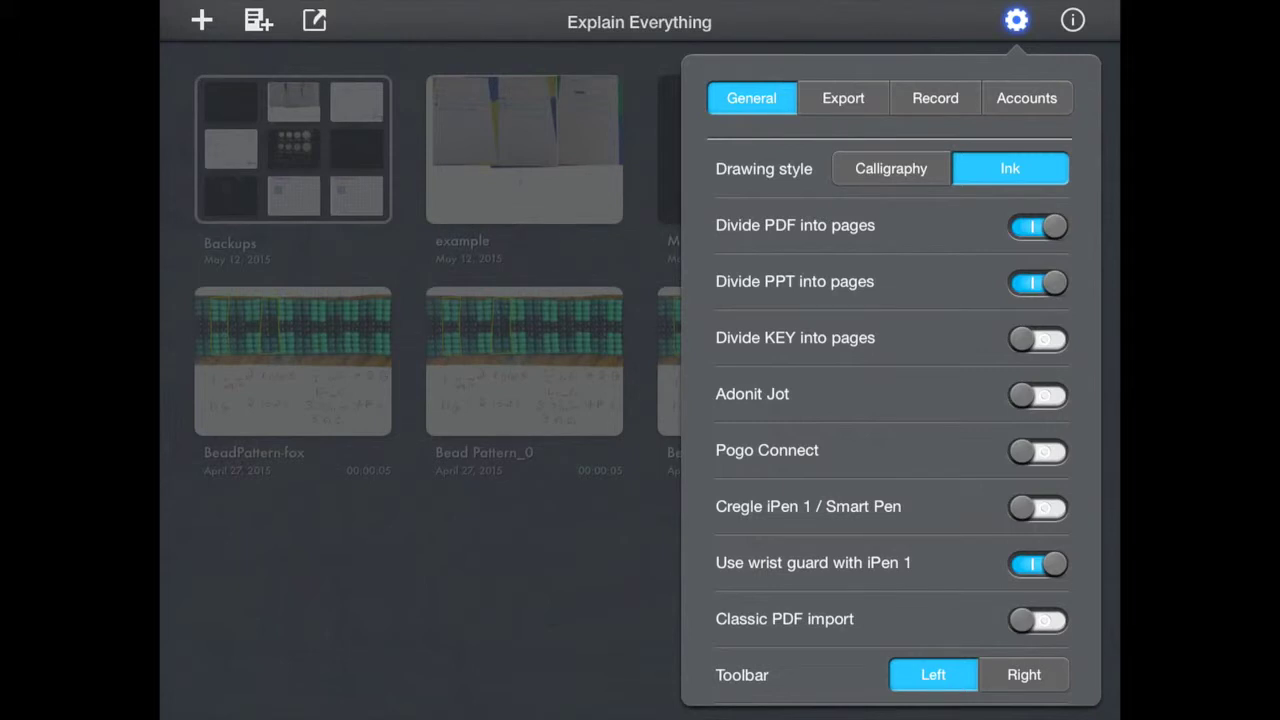
left_click(1027, 98)
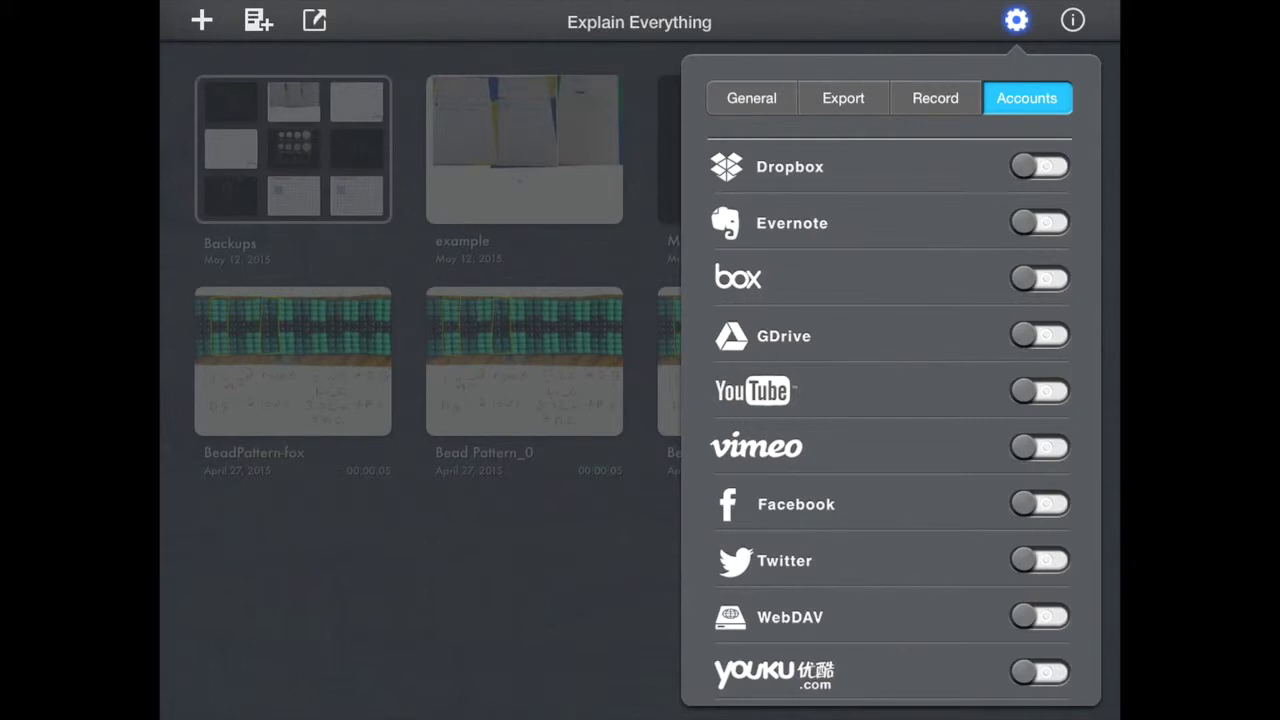
left_click(1040, 335)
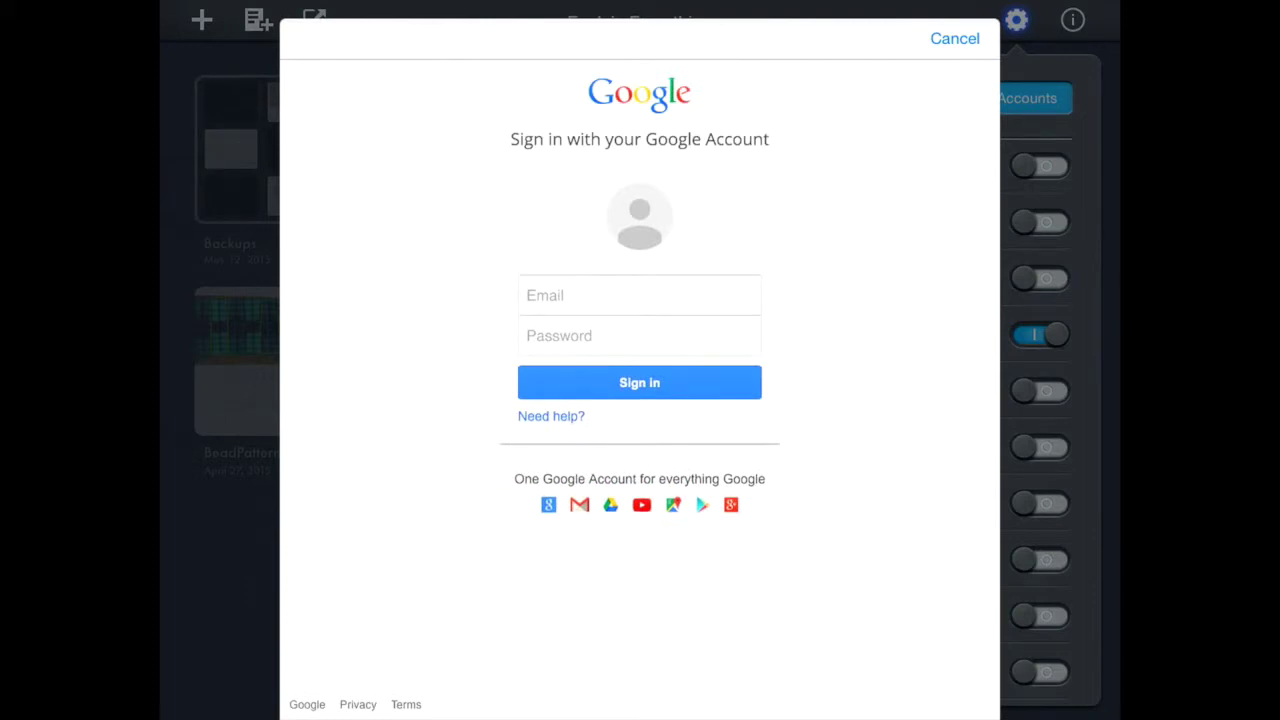
Sign in with the Google account e-mail and password, accept Drive access, and close Settings
left_click(639, 295)
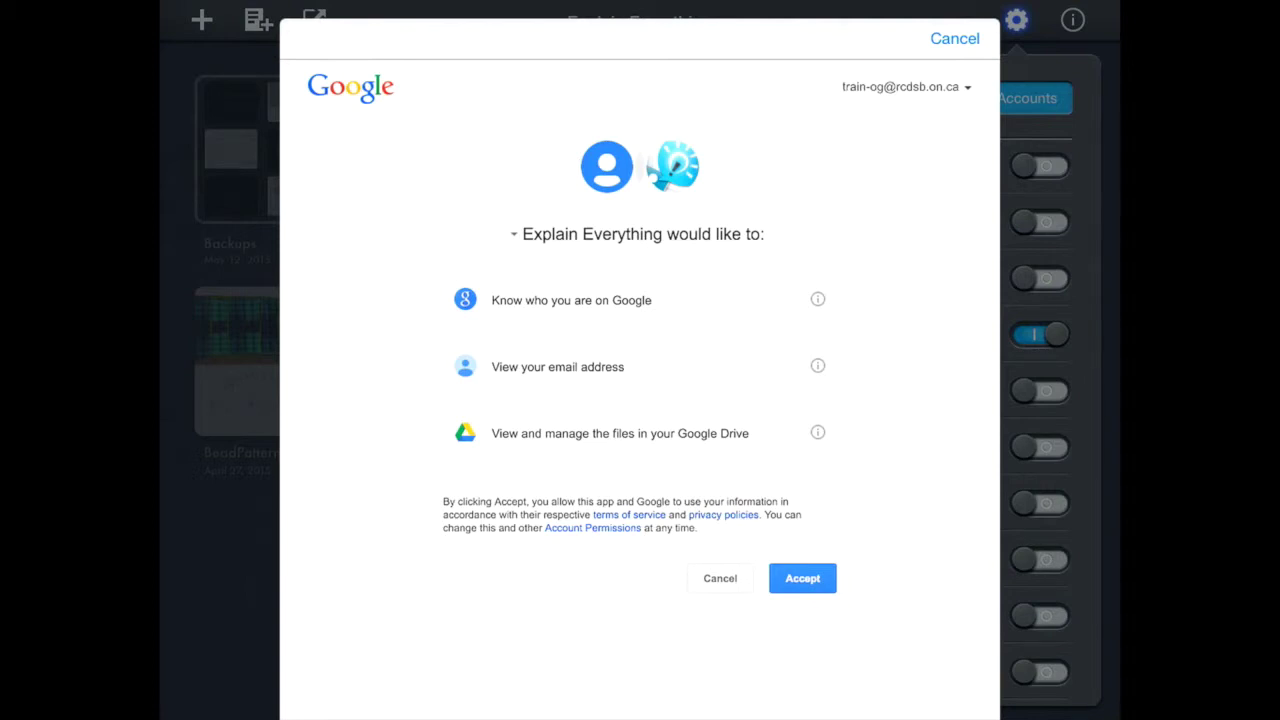
left_click(802, 578)
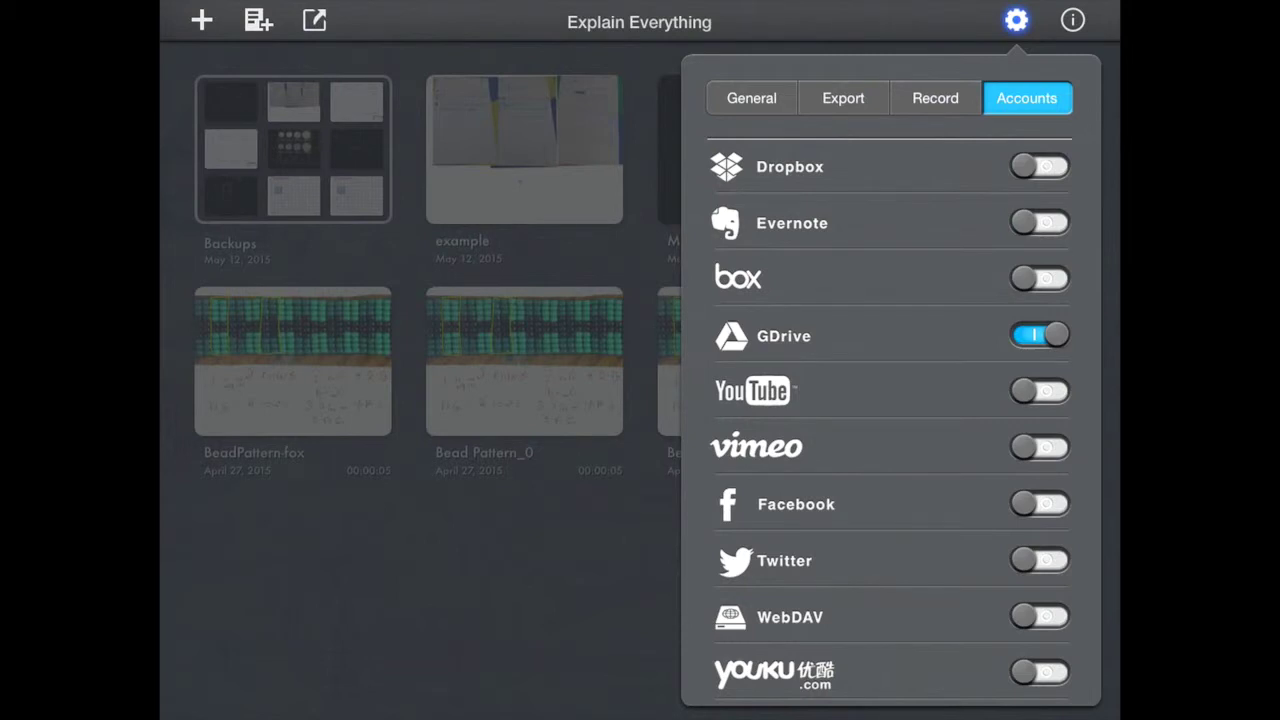
left_click(1016, 20)
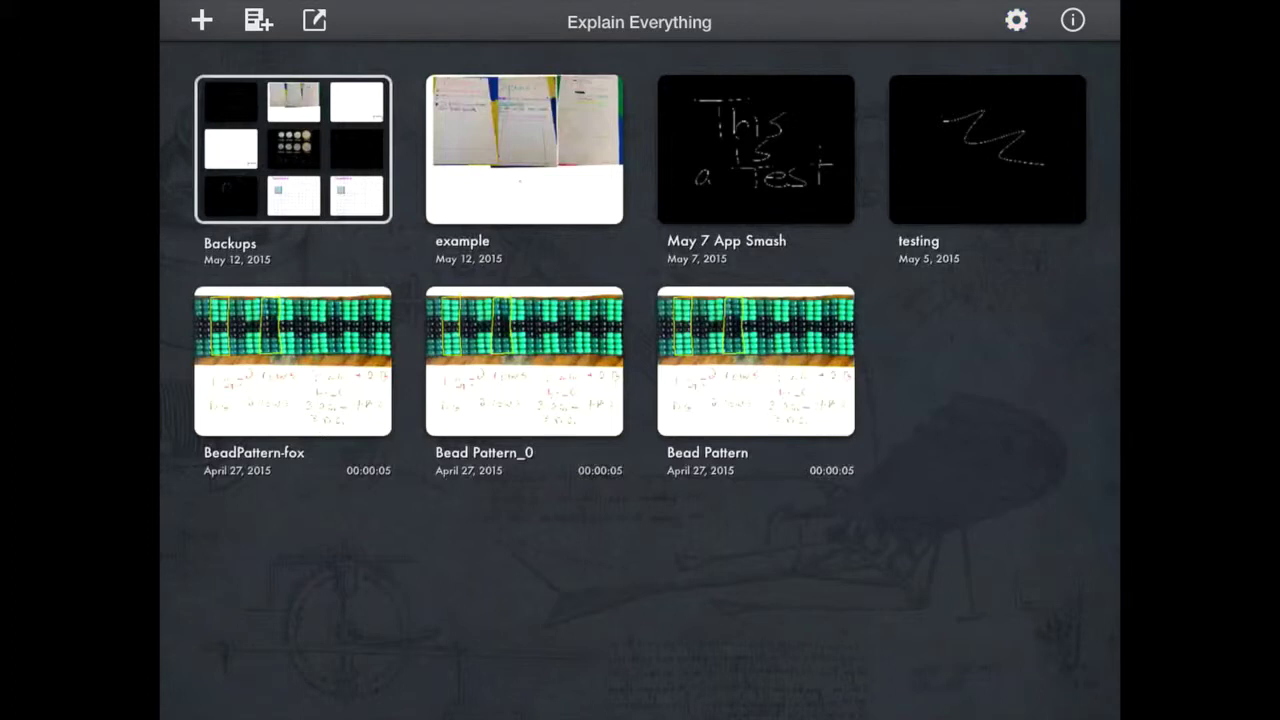
Open the BeadPattern-fox project and zoom the slide view out
left_click(524, 360)
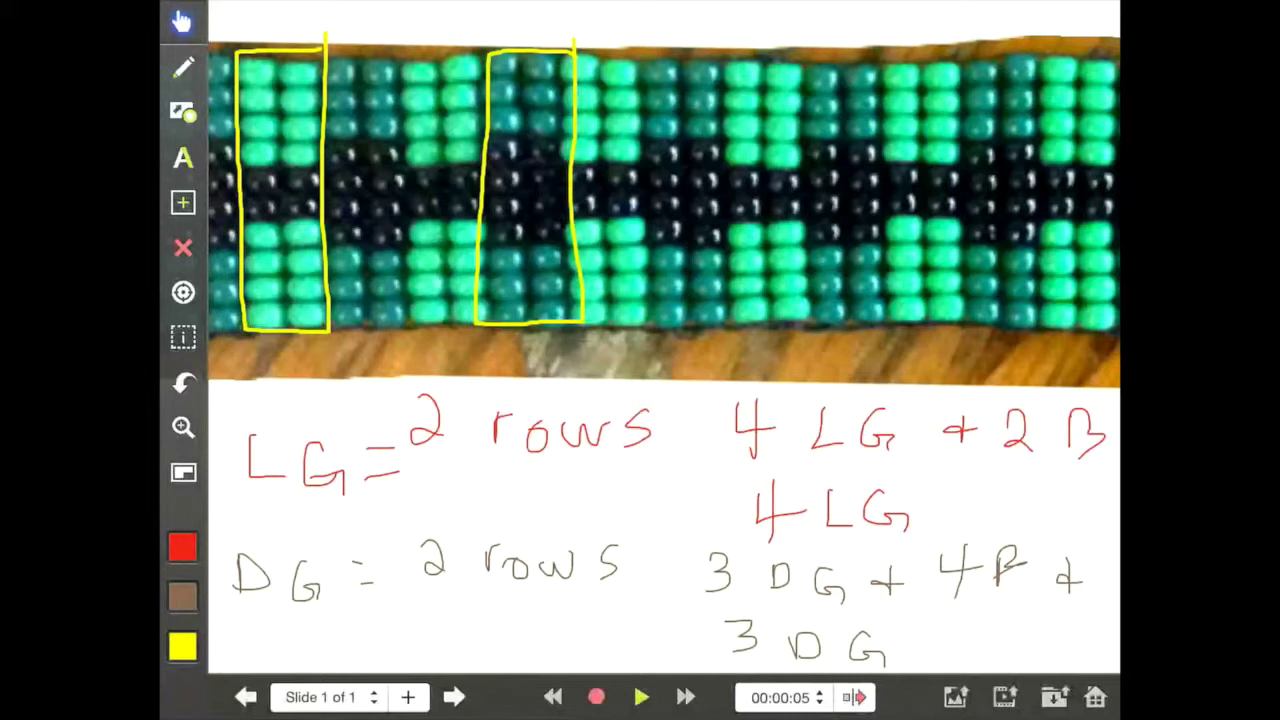
left_click(182, 427)
scroll(640, 300, "down", 5)
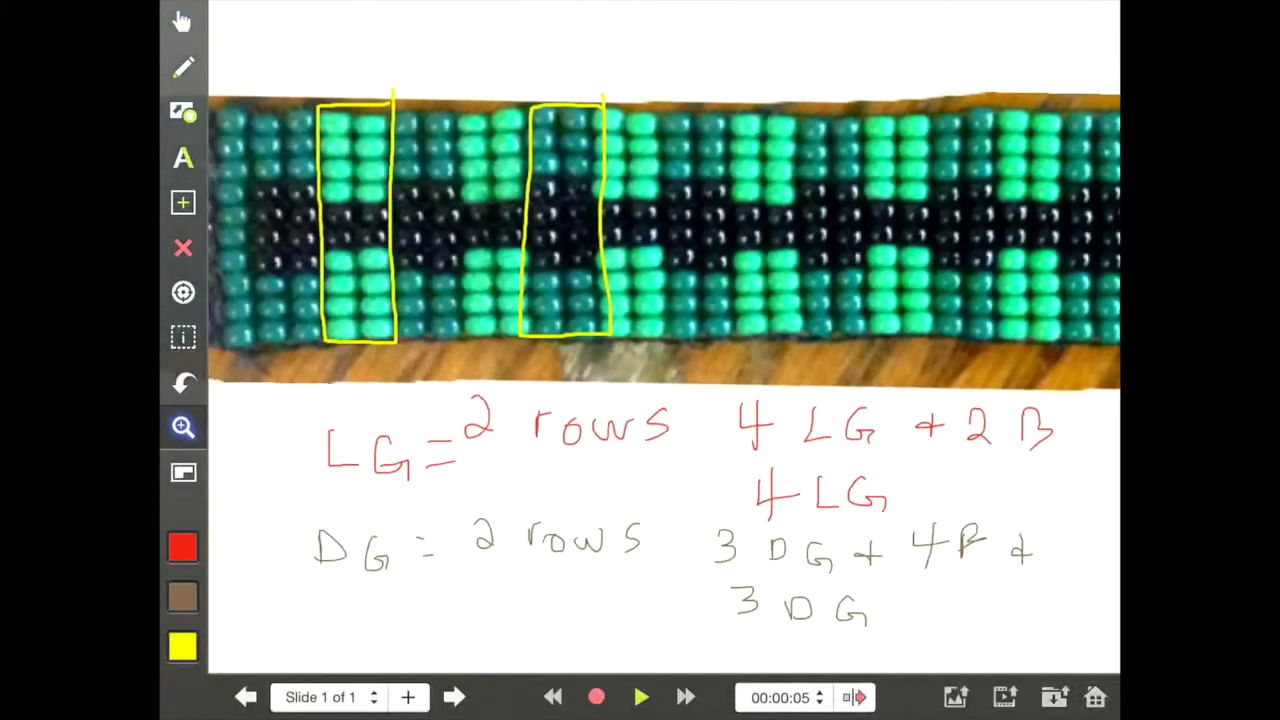
scroll(660, 300, "down", 2)
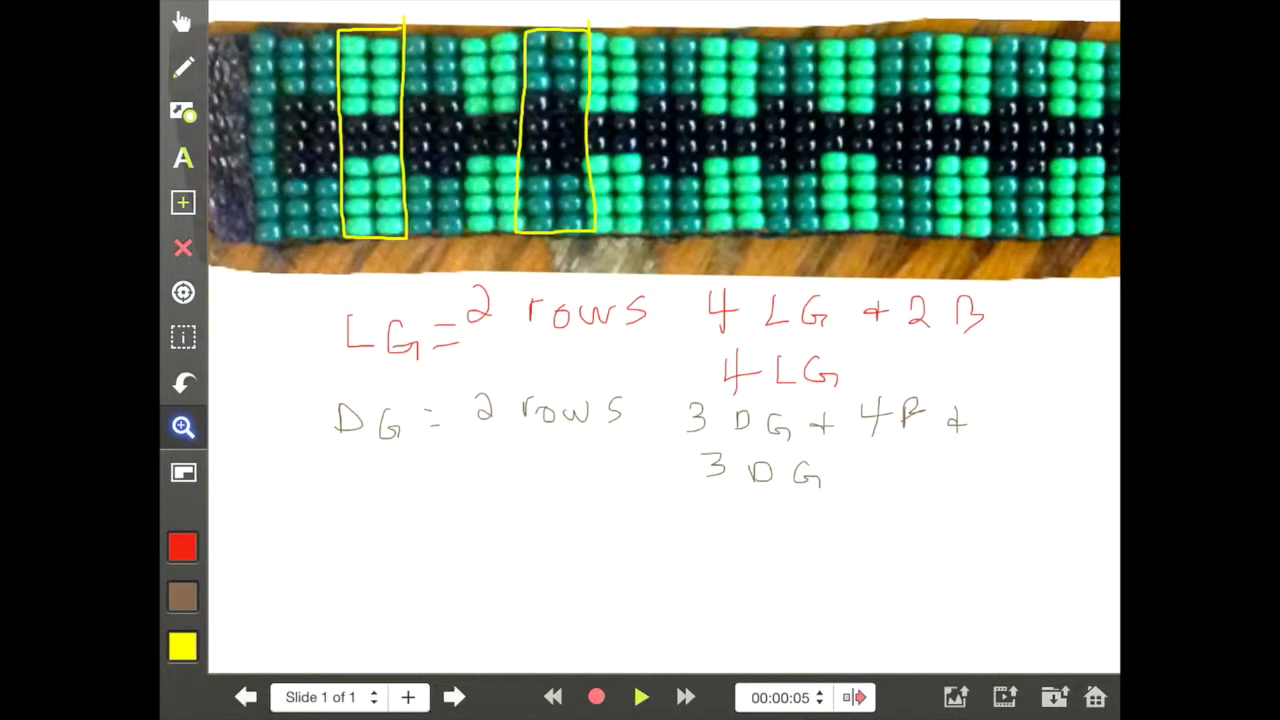
Draw two red brackets and three red down-arrows below the bottom-right notes
left_click(183, 67)
mouse_move(916, 670)
left_mouse_down()
mouse_move(915, 652)
mouse_move(1012, 636)
mouse_move(1018, 662)
left_mouse_up()
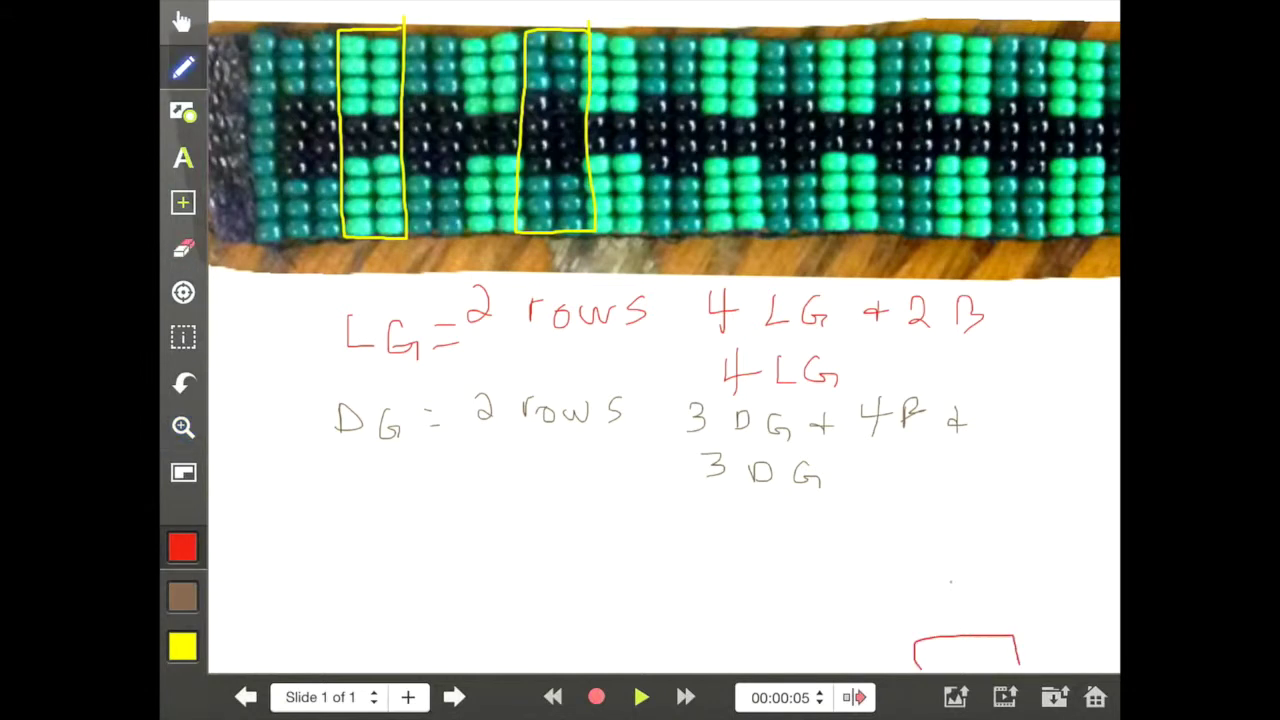
mouse_move(951, 582)
left_mouse_down()
mouse_move(951, 662)
mouse_move(970, 638)
left_mouse_up()
left_click(956, 697)
mouse_move(728, 652)
left_mouse_down()
mouse_move(834, 626)
mouse_move(838, 670)
left_mouse_up()
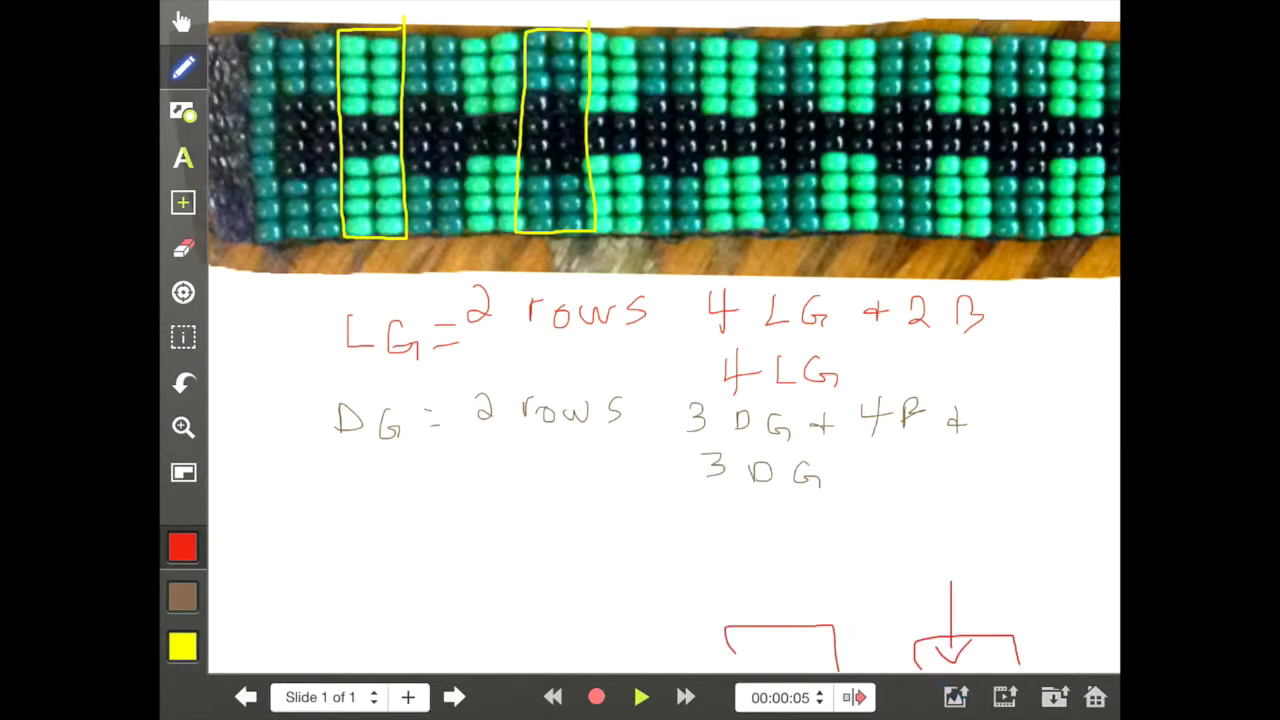
mouse_move(1008, 577)
left_mouse_down()
mouse_move(1008, 650)
mouse_move(1028, 646)
left_mouse_up()
left_click(1005, 697)
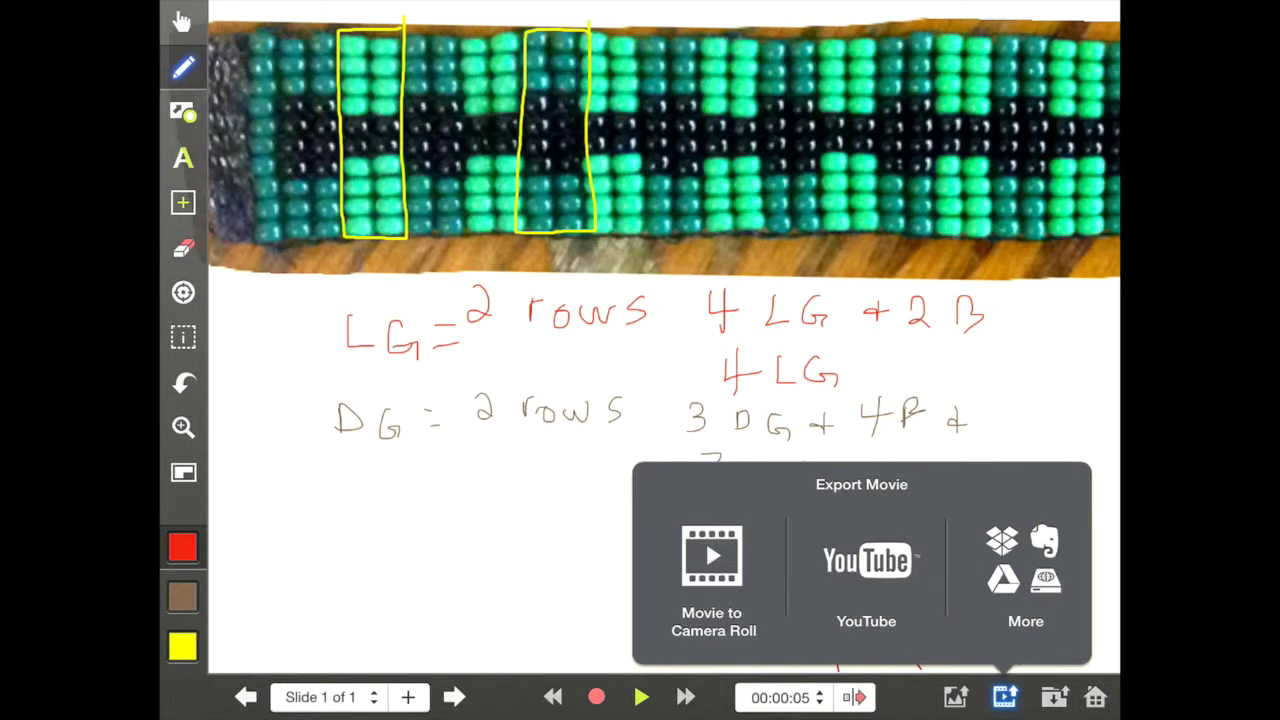
left_click(1005, 697)
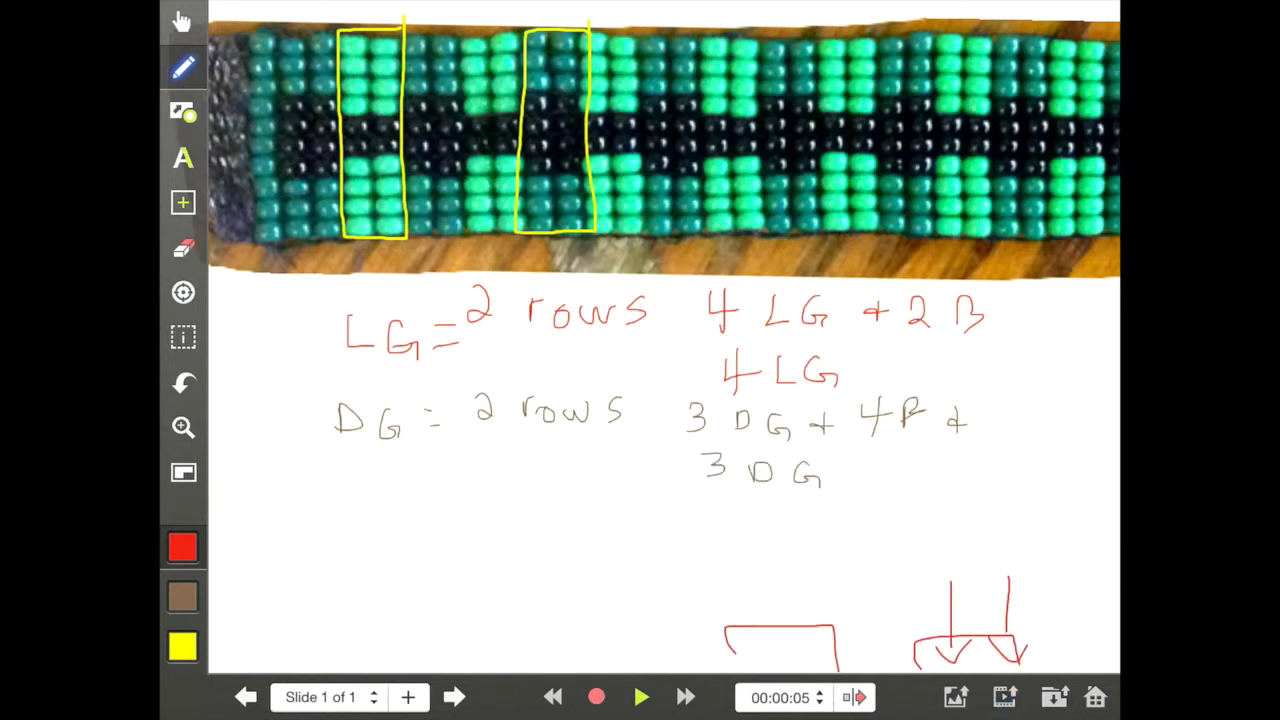
mouse_move(1064, 588)
left_mouse_down()
mouse_move(1062, 640)
mouse_move(1082, 640)
left_mouse_up()
Save the project under the name BeadPattern-fox in the root folder
left_click(1055, 697)
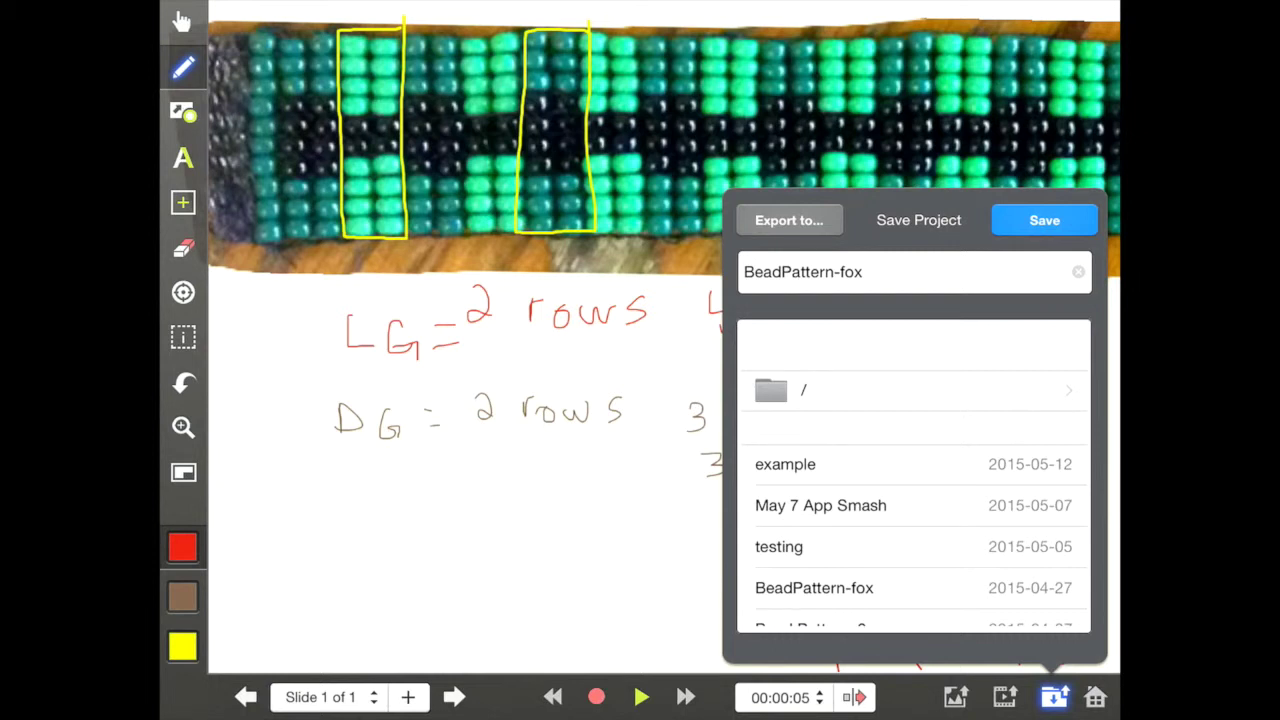
left_click(1044, 220)
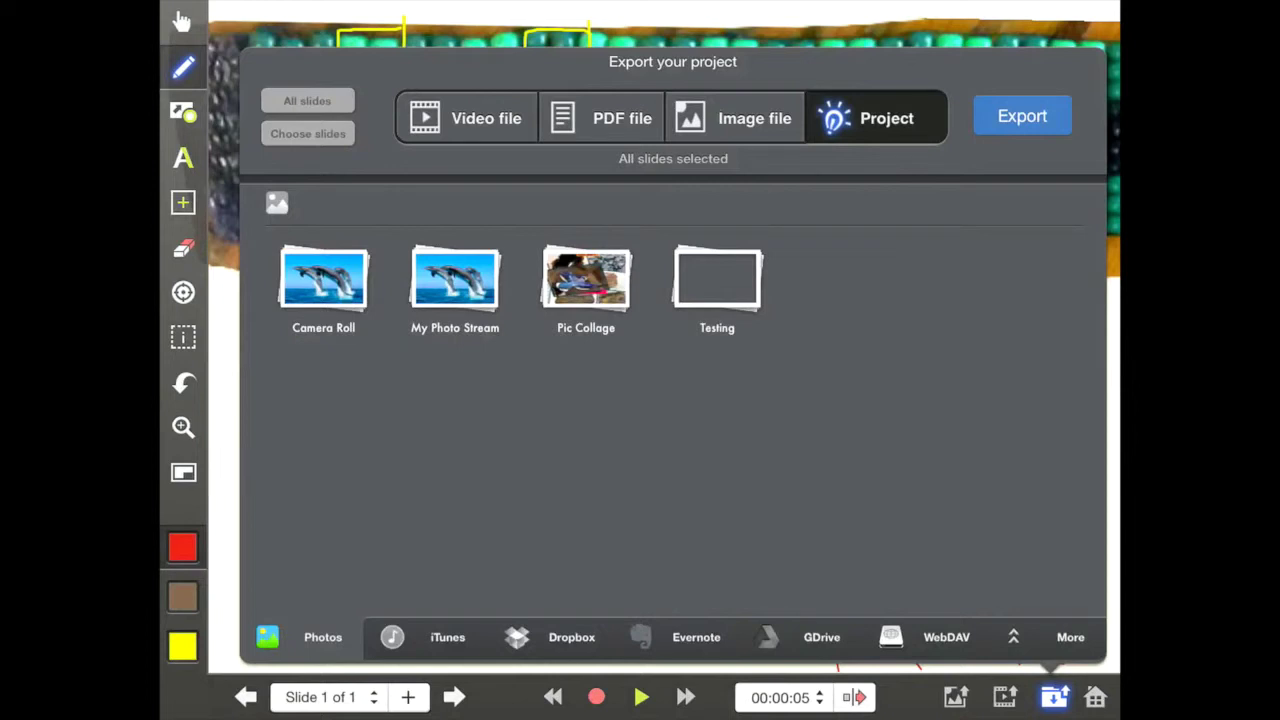
Export the BeadPattern-fox project file to Google Drive and dismiss the Upload success alert
left_click(805, 637)
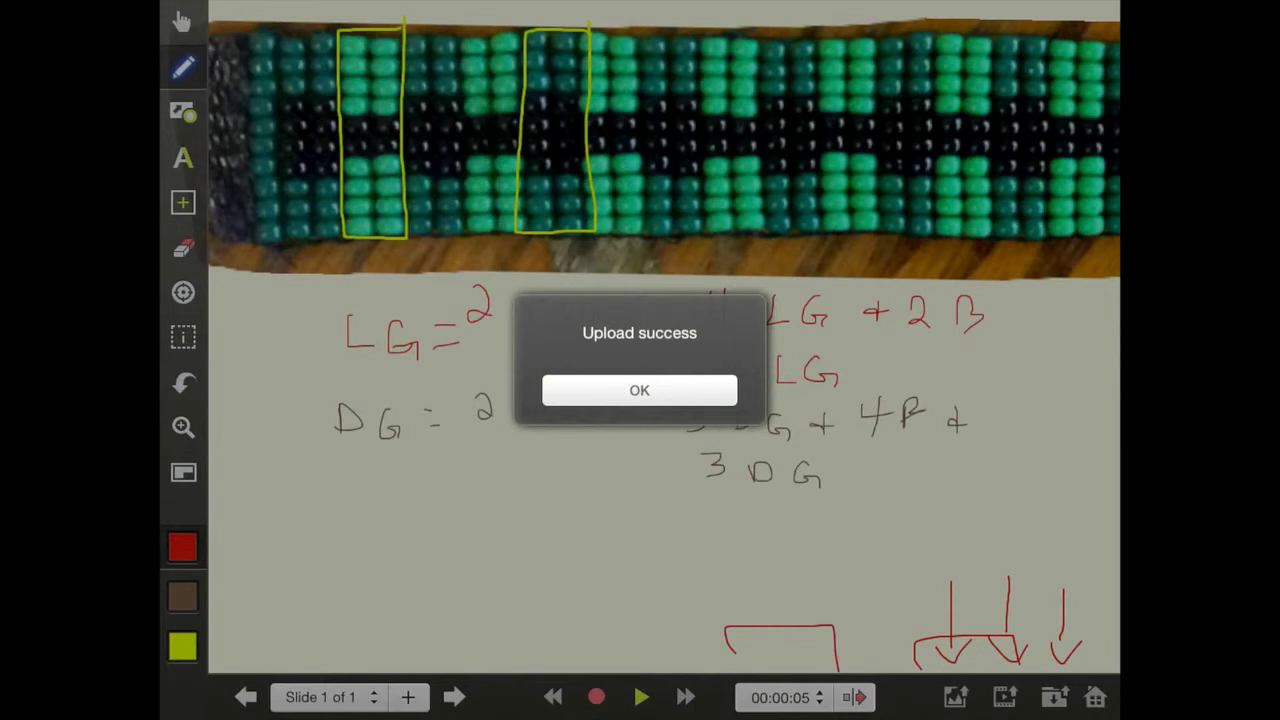
left_click(639, 390)
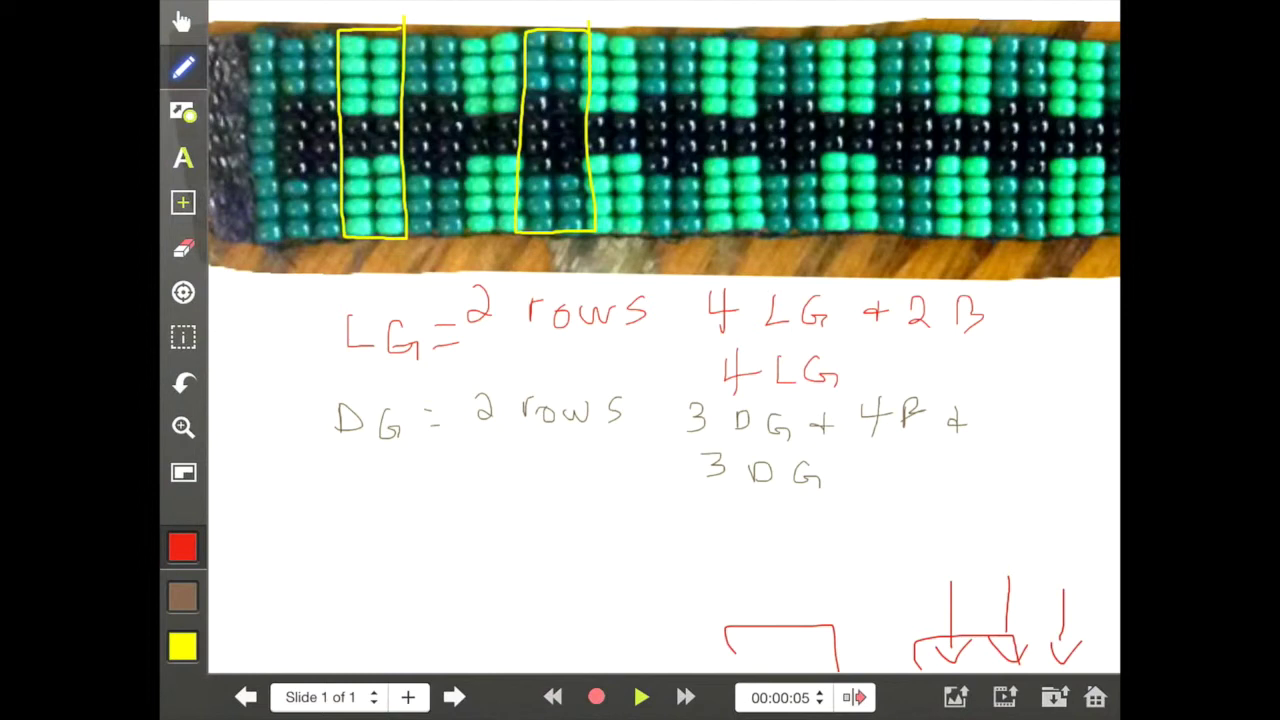
Return to the project list and switch off GDrive in Settings > Accounts
left_click(1095, 697)
left_click(1016, 20)
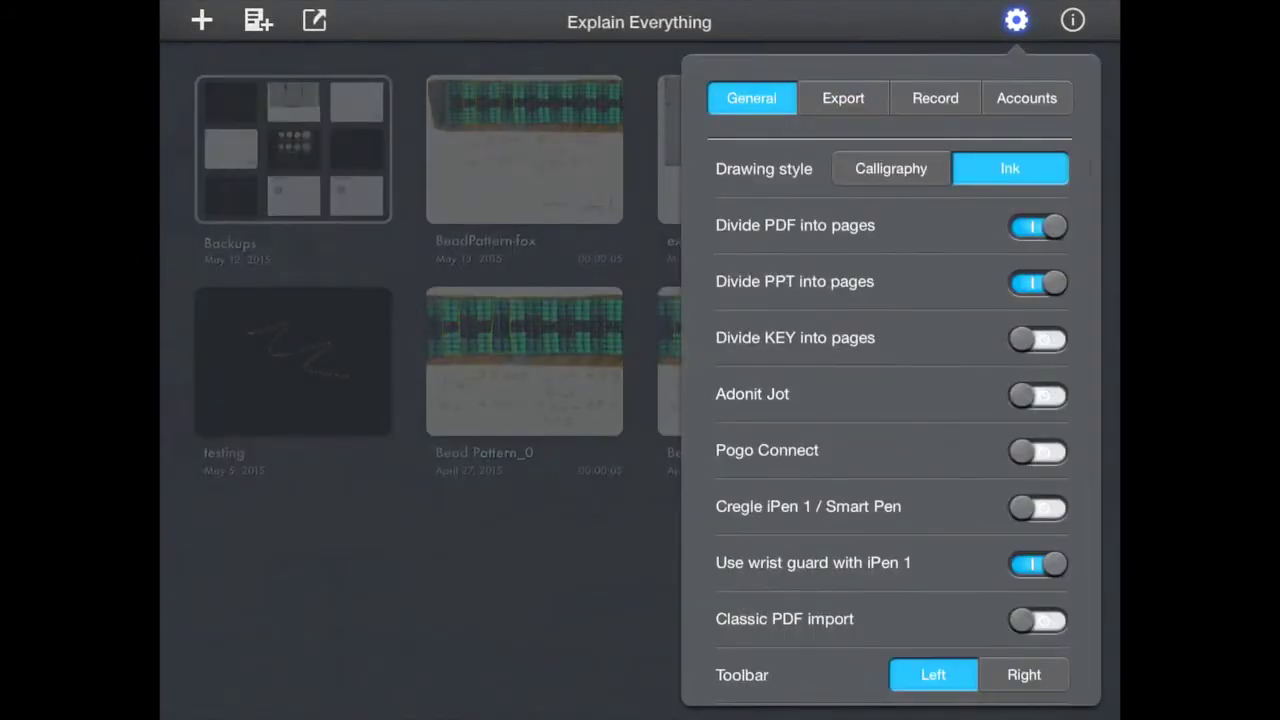
left_click(1026, 98)
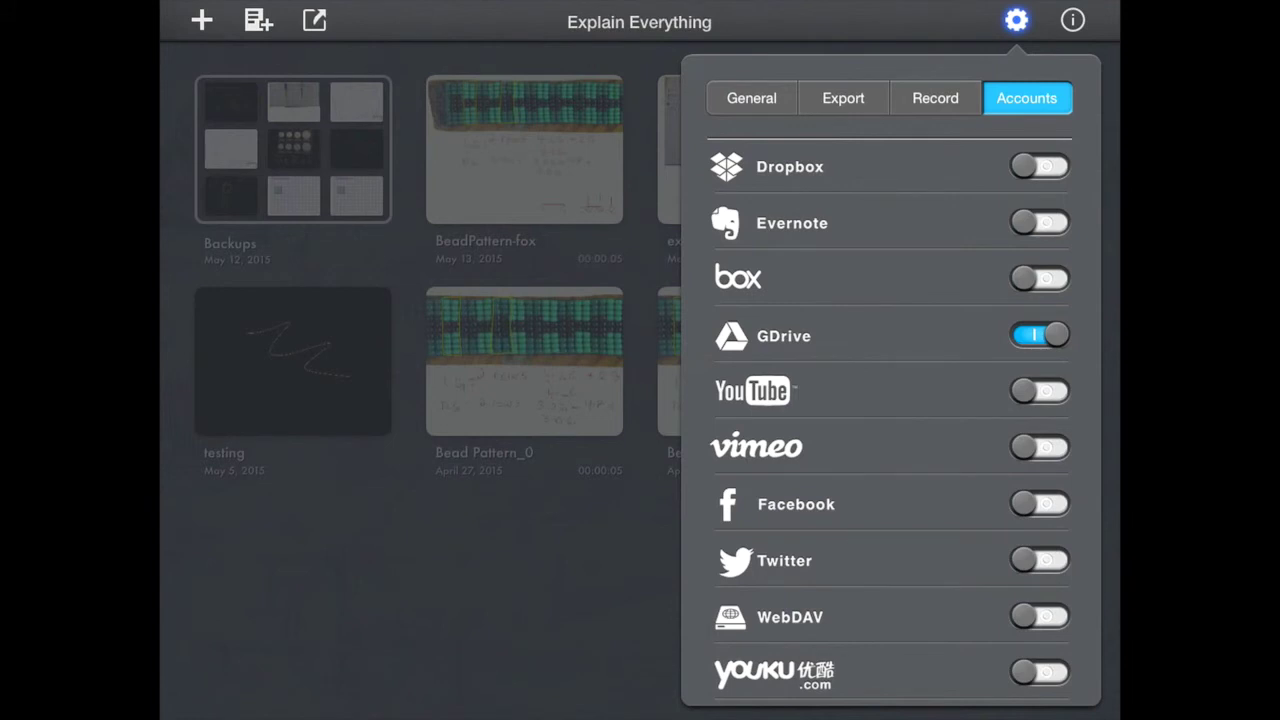
left_click(1040, 335)
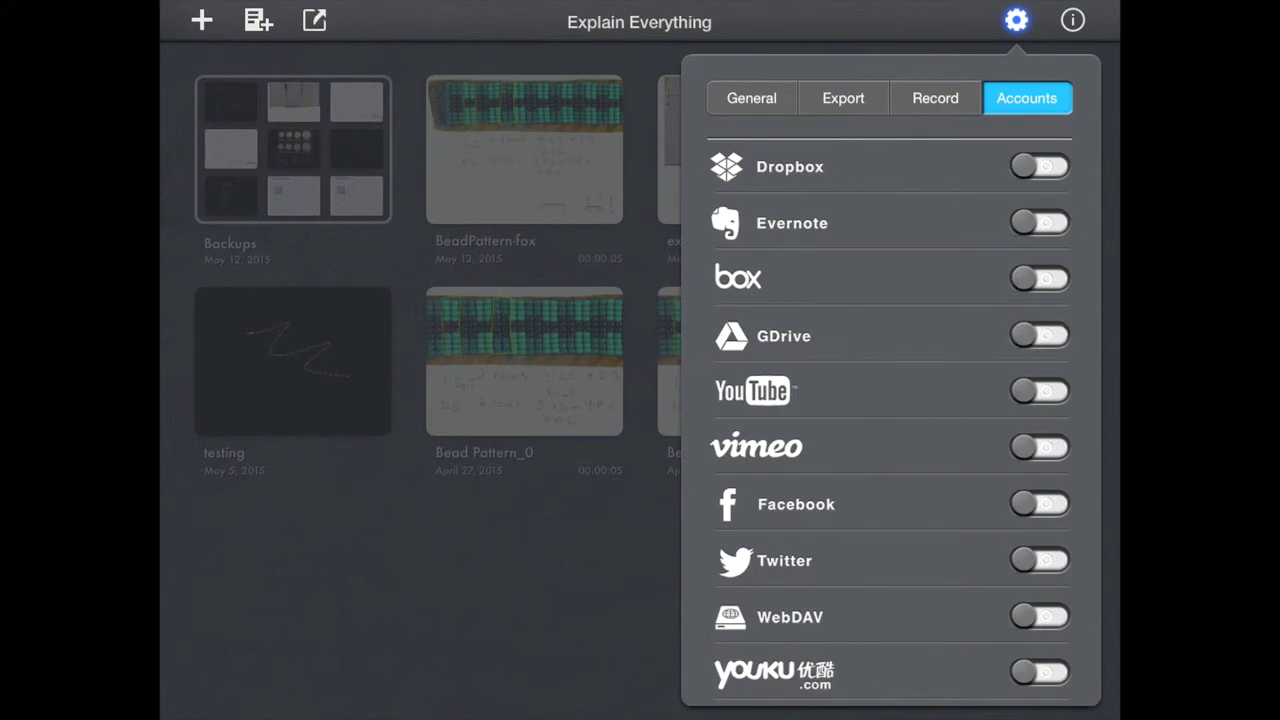